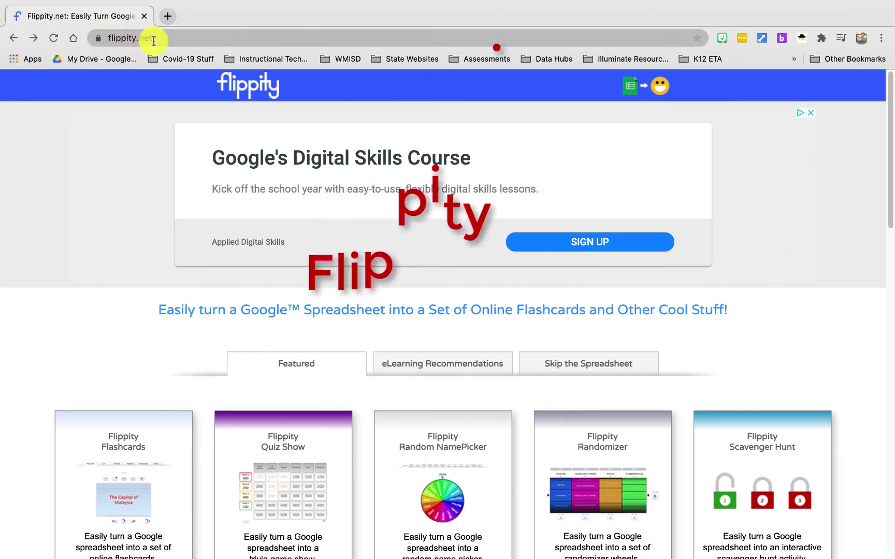
# - Scroll the flippity.net home page down to the Bingo template card
pyautogui.scroll(-3, 740, 417)
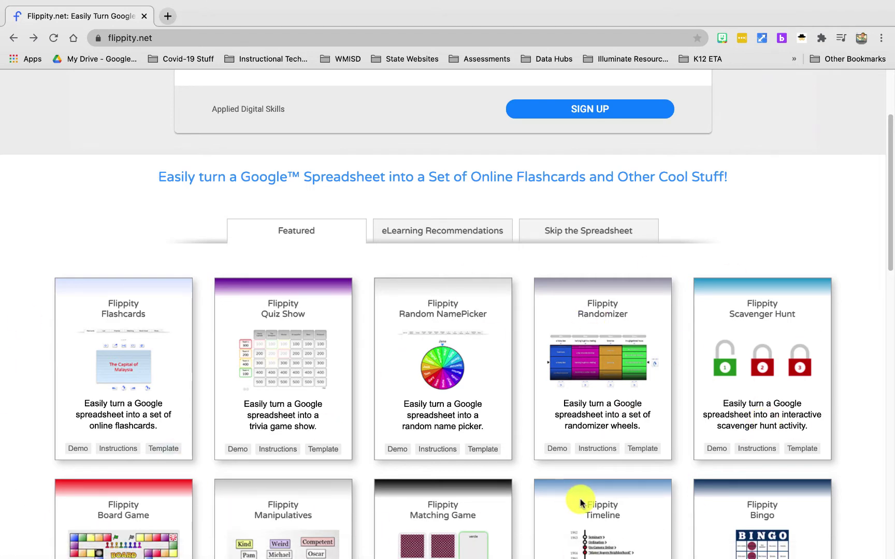
pyautogui.scroll(-3, 589, 501)
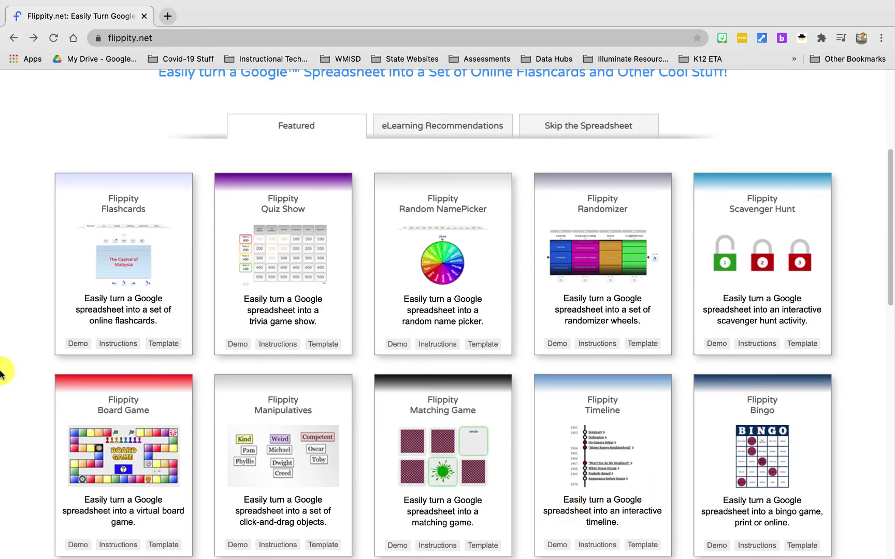
pyautogui.scroll(-1, 526, 481)
pyautogui.scroll(-2, 527, 481)
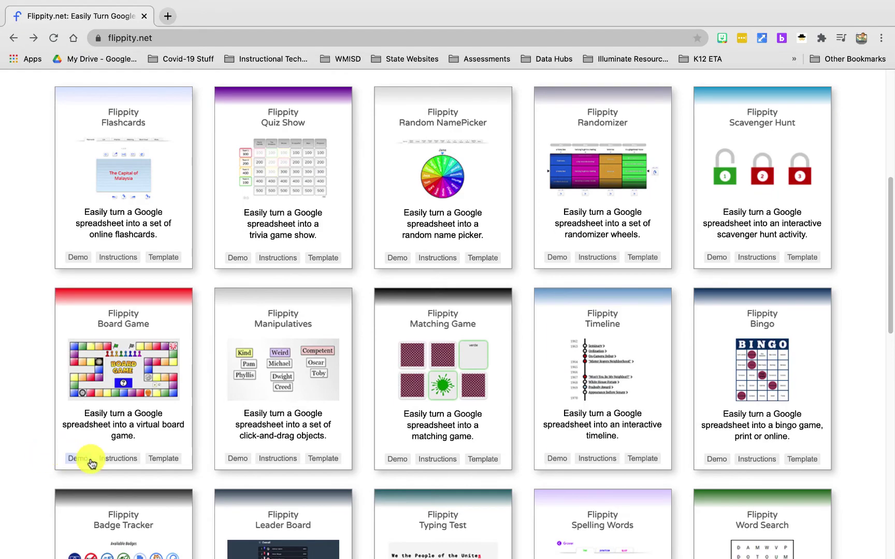
pyautogui.scroll(-3, 92, 457)
pyautogui.scroll(-7, 91, 457)
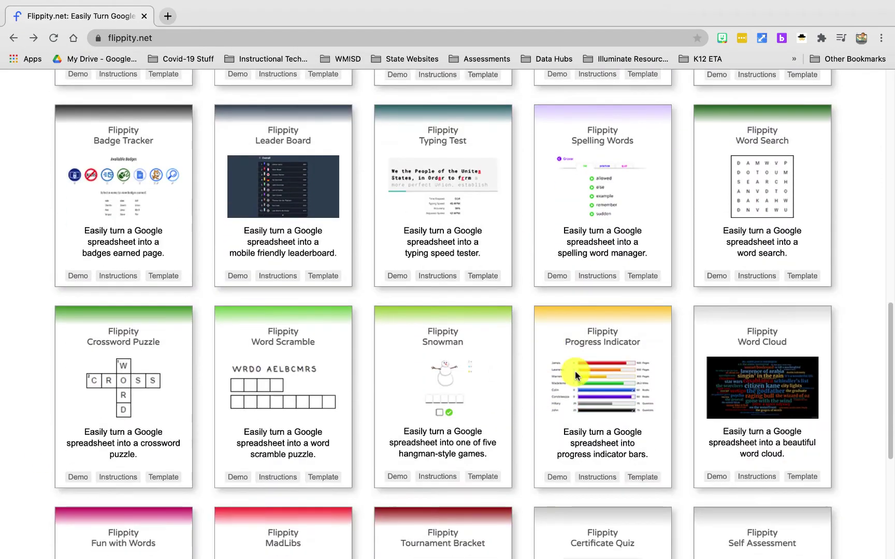
pyautogui.scroll(-8, 426, 532)
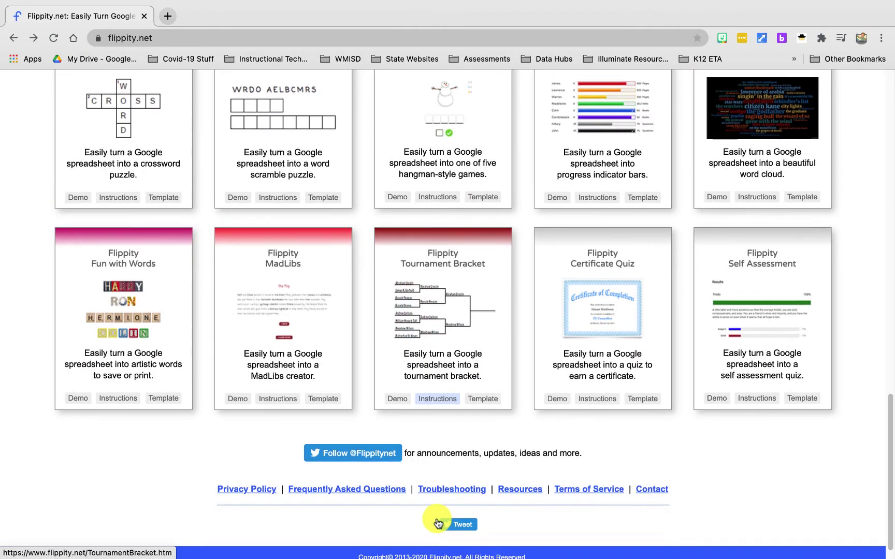
pyautogui.scroll(14, 438, 524)
pyautogui.scroll(5, 438, 523)
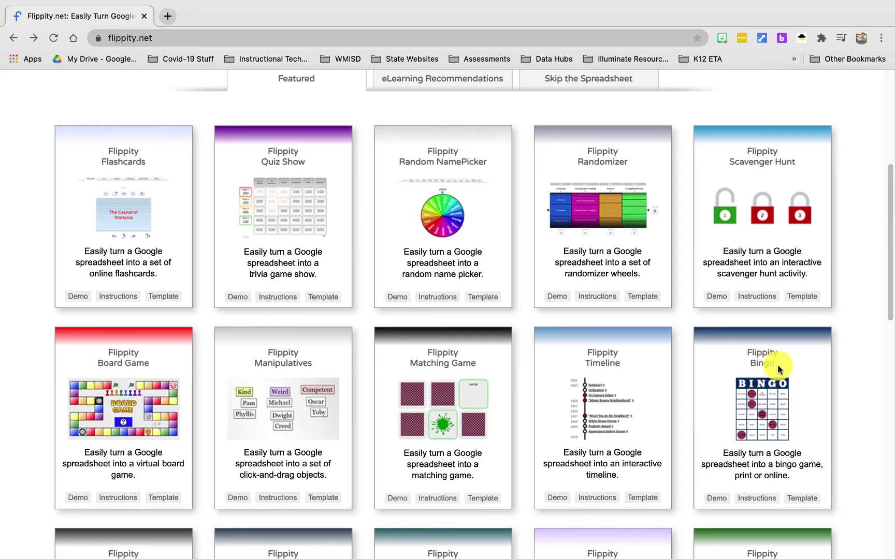
# - Open the Bingo demo and mark Alaska and Arizona as called in the List
pyautogui.click(714, 501)
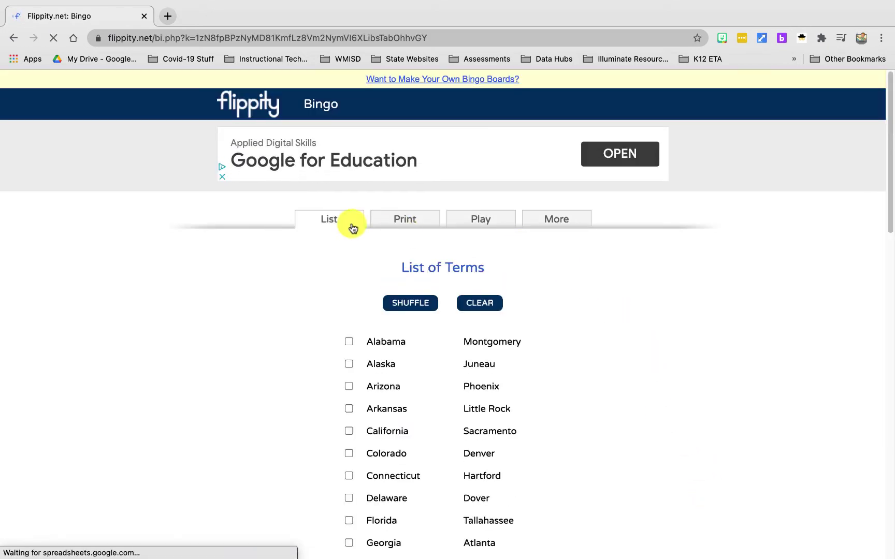
pyautogui.scroll(-3, 435, 297)
pyautogui.scroll(-3, 435, 297)
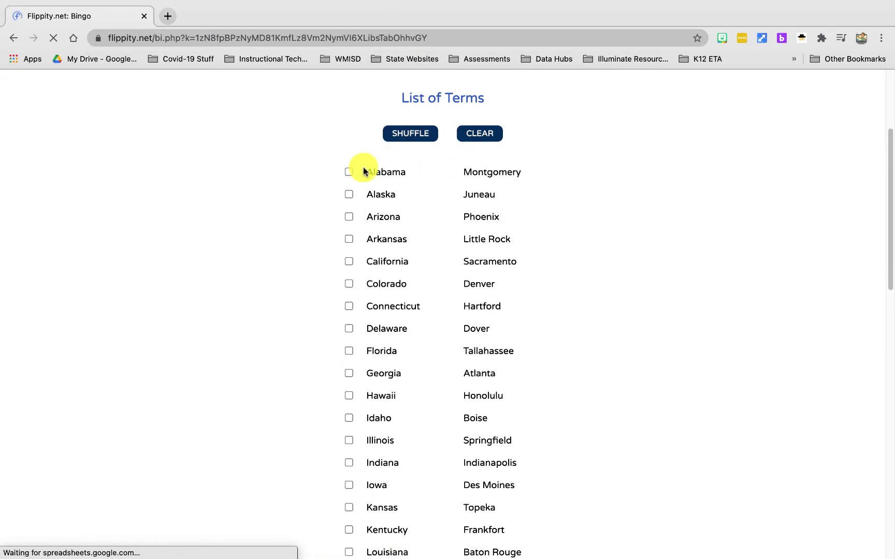
pyautogui.click(349, 193)
pyautogui.click(348, 217)
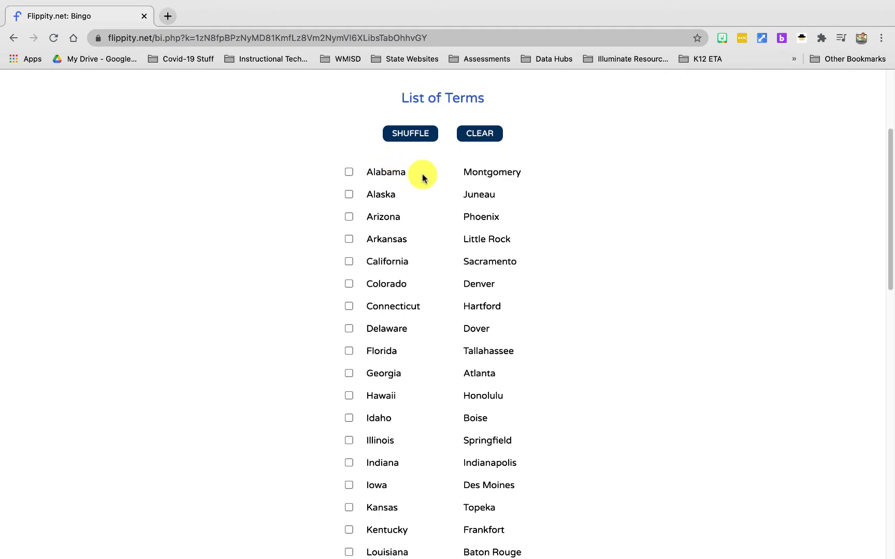
# - Show the Print options, then the Play Online options, and select the player link
pyautogui.scroll(-2, 423, 164)
pyautogui.scroll(5, 429, 186)
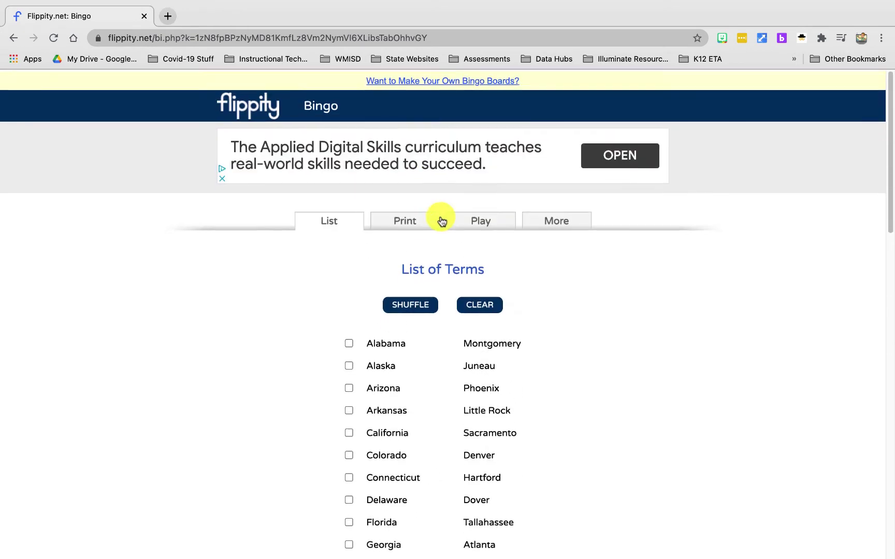
pyautogui.click(402, 222)
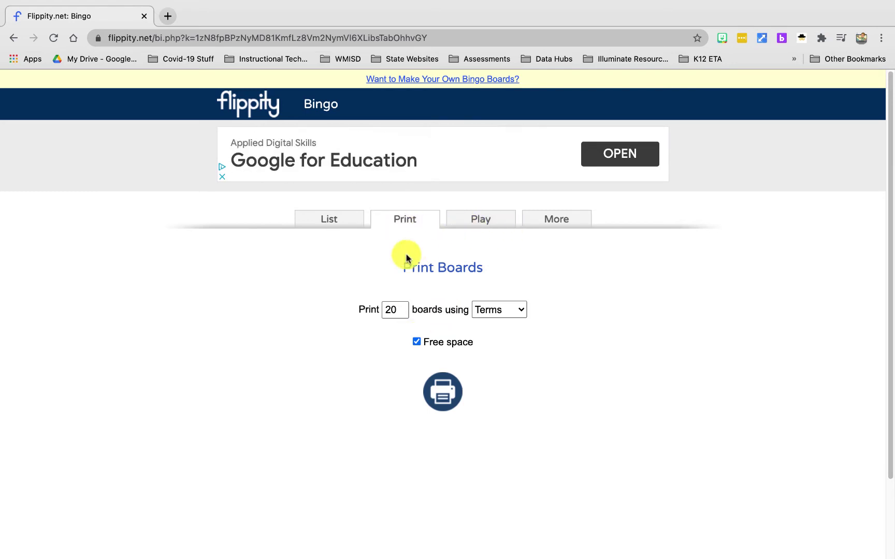
pyautogui.click(491, 222)
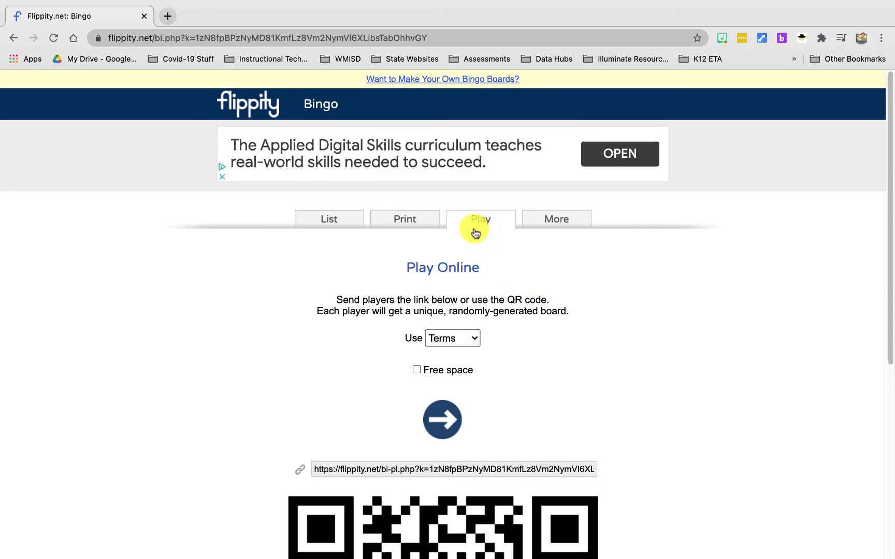
pyautogui.scroll(-3, 621, 352)
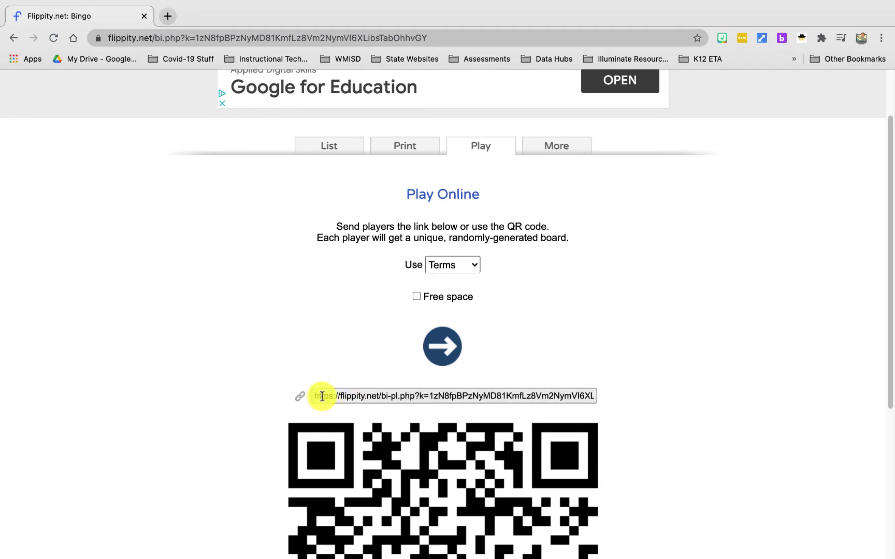
pyautogui.moveTo(316, 397); pyautogui.dragTo(636, 408)
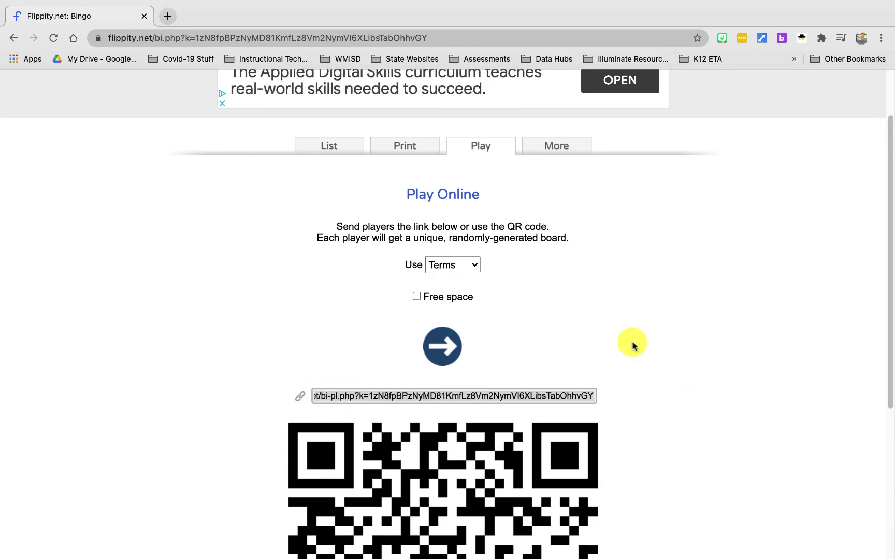
# - Load the player link in a new tab and mark Minnesota, Nevada, West Virginia, Tennessee, Virginia
pyautogui.click(168, 16)
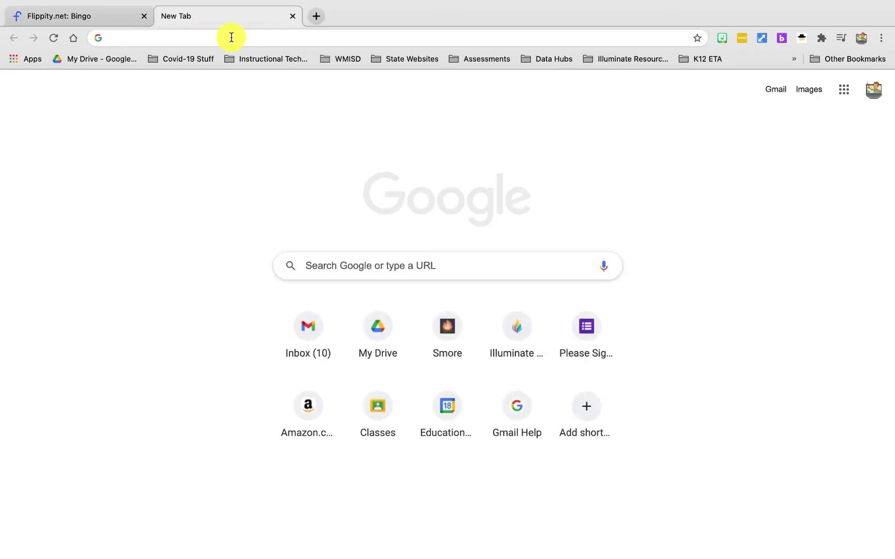
pyautogui.write('https://flippity.net/bi-pl.php?k=1zN8bBPzNyMD81KmfLz8Vm2NymVI6XLibsTabOhhvGY')
pyautogui.press('Return')
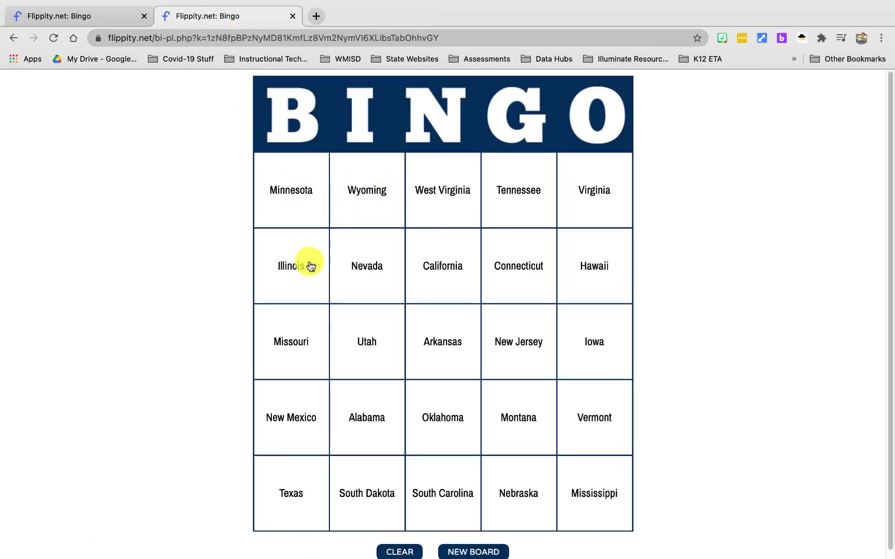
pyautogui.scroll(-1, 732, 255)
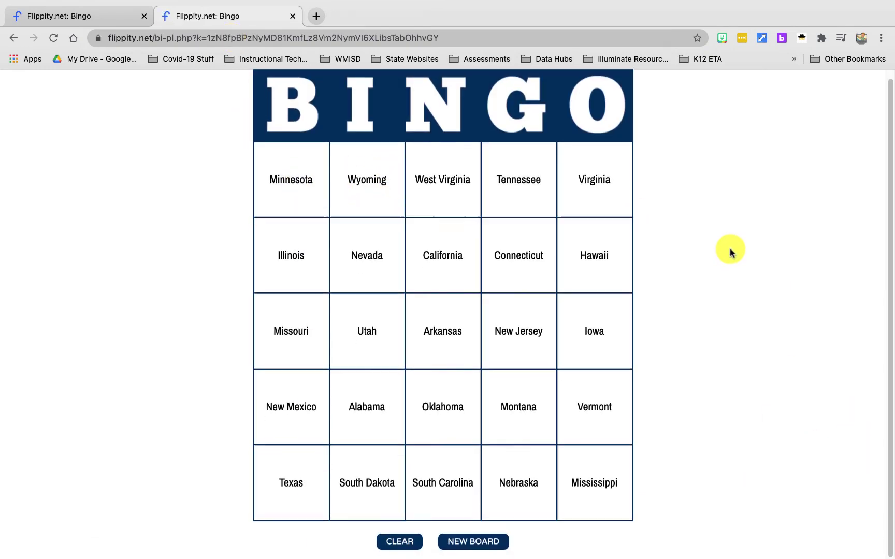
pyautogui.click(301, 191)
pyautogui.click(366, 261)
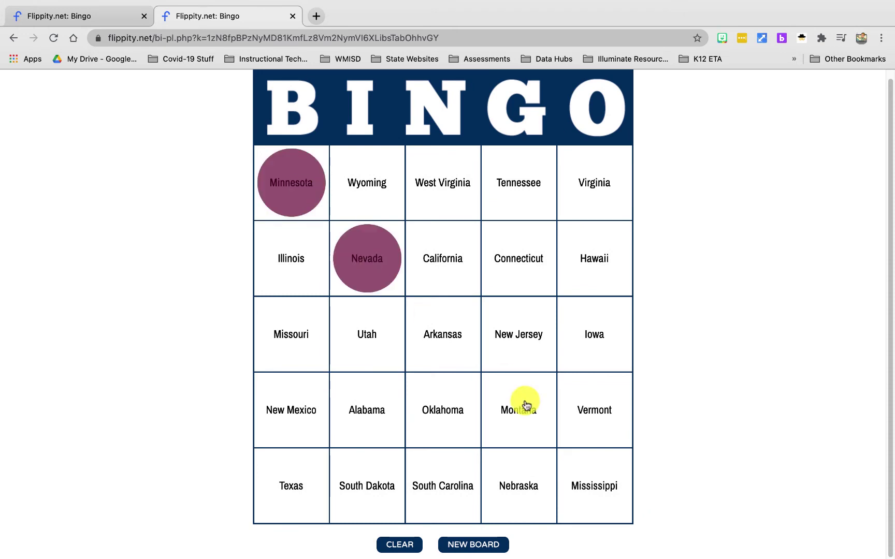
pyautogui.click(451, 184)
pyautogui.click(538, 184)
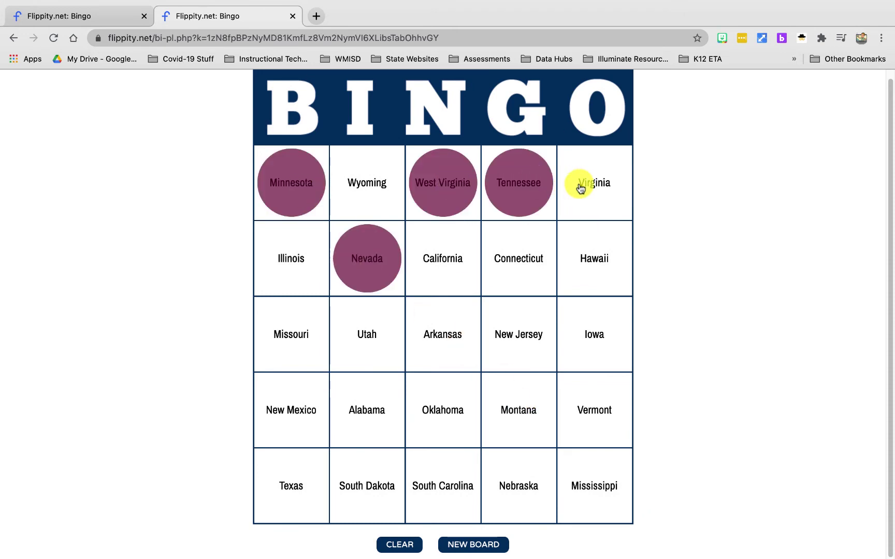
pyautogui.click(591, 186)
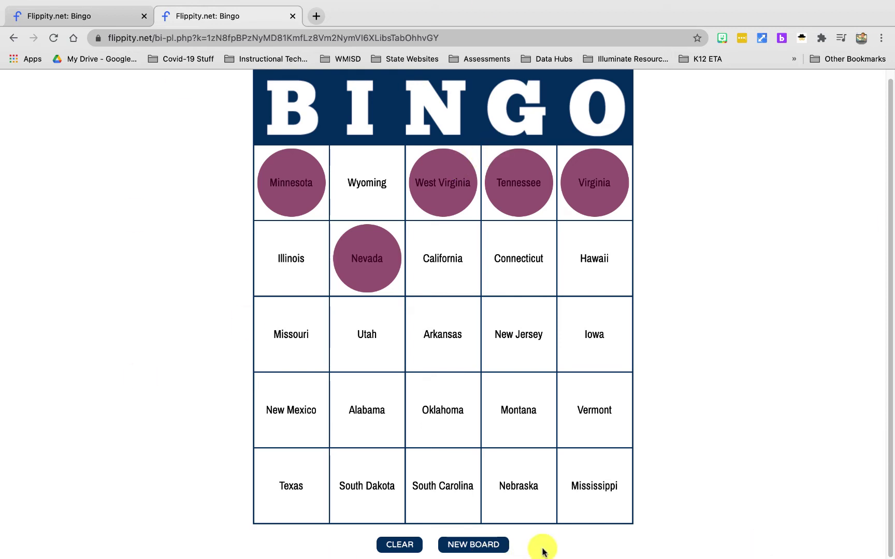
# - Clear all markers and reshuffle the board into a new random arrangement several times
pyautogui.click(399, 544)
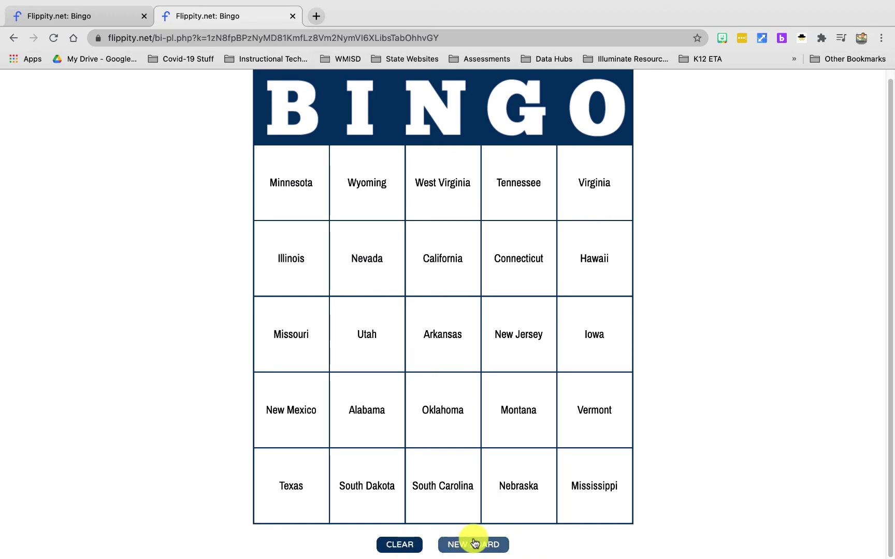
pyautogui.click(474, 544)
pyautogui.click(474, 544)
pyautogui.click(475, 544)
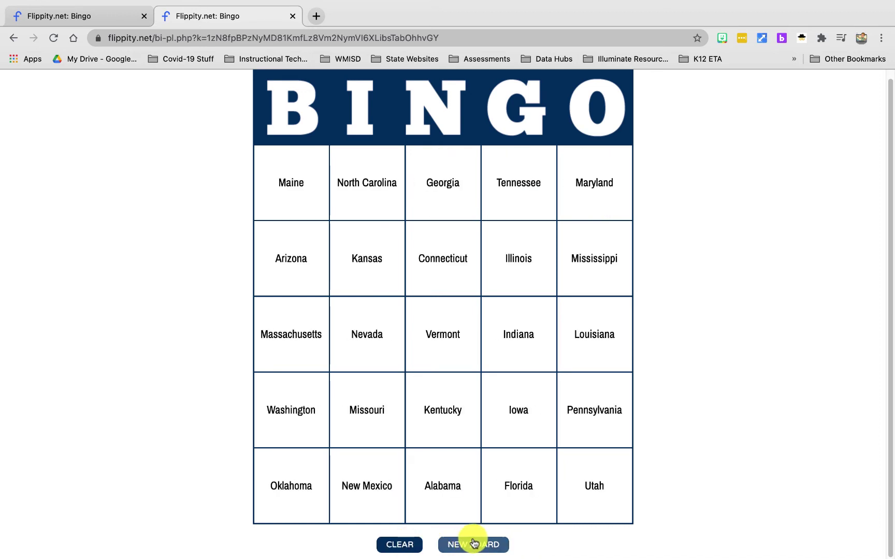
pyautogui.click(475, 544)
pyautogui.click(474, 544)
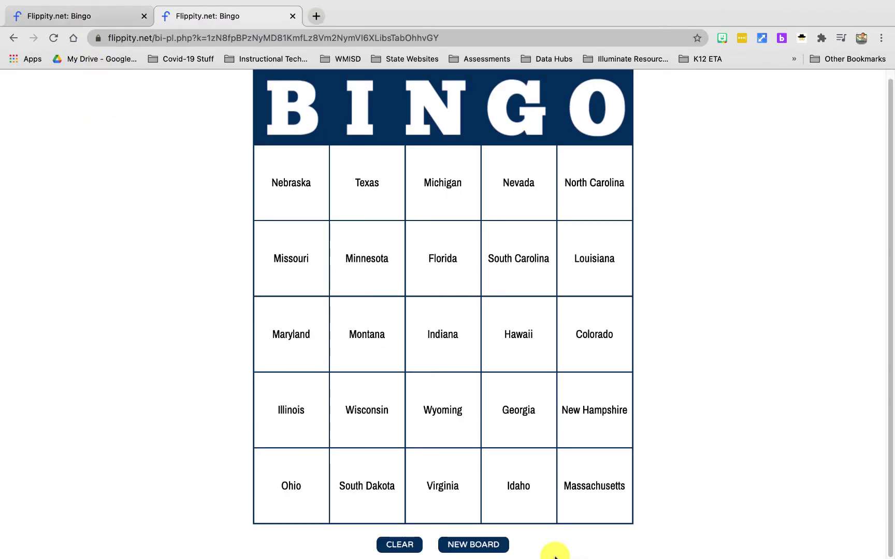
# - Mark Florida and South Carolina, then return to the first tab's Play page
pyautogui.click(477, 277)
pyautogui.click(504, 263)
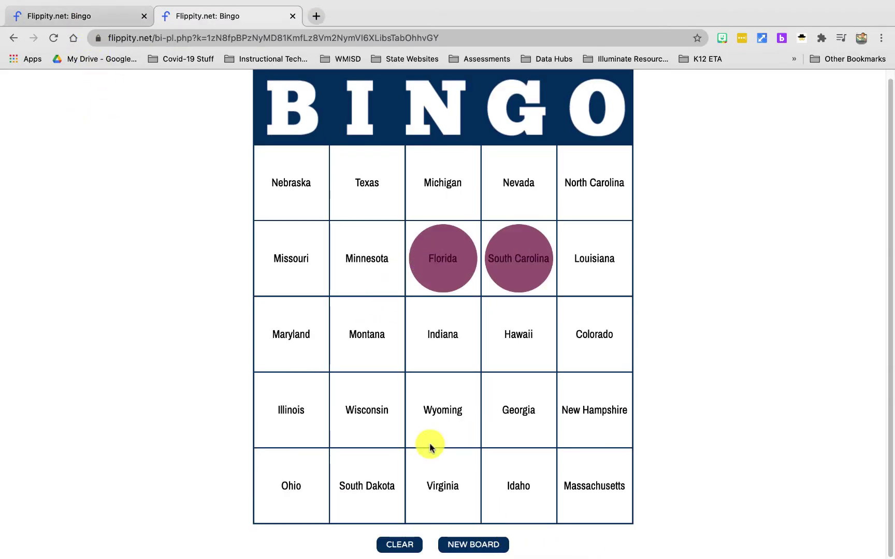
pyautogui.click(83, 16)
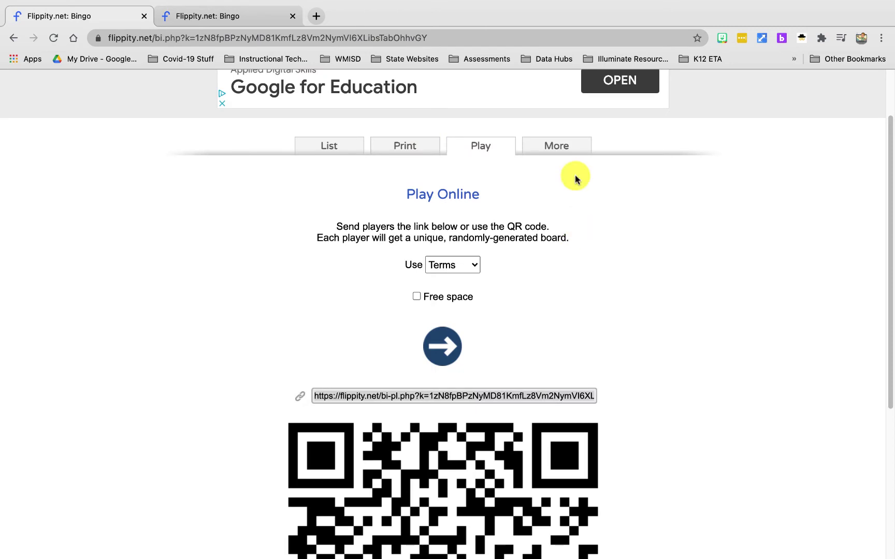
# - Check the More options, go back to flippity.net, and copy the Bingo Template spreadsheet
pyautogui.click(559, 149)
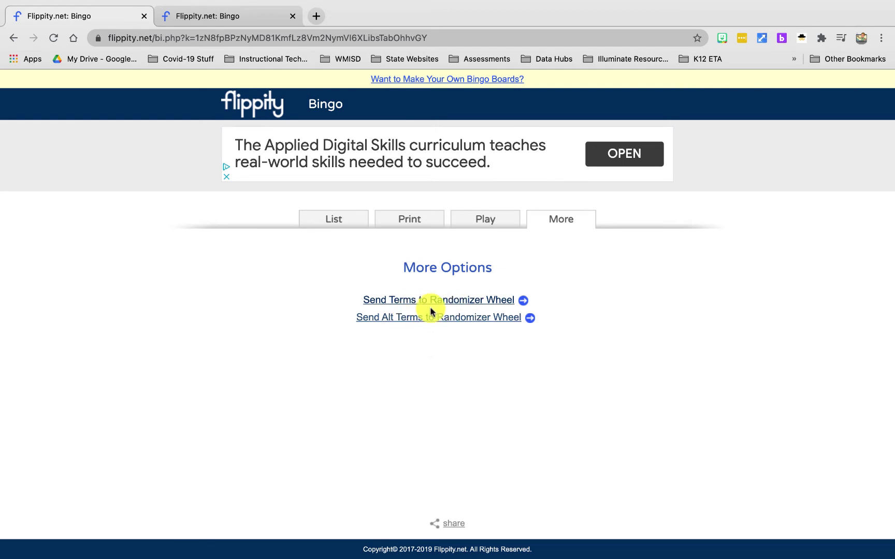
pyautogui.click(14, 38)
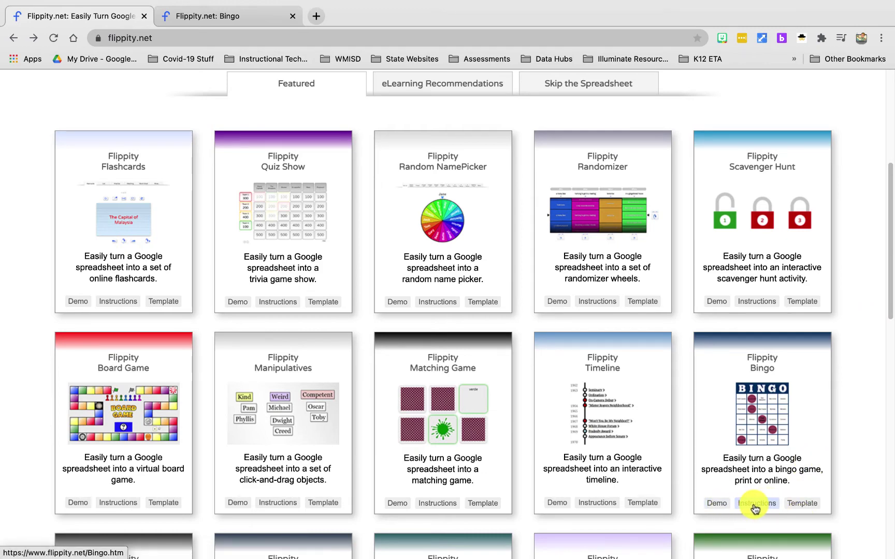
pyautogui.scroll(-1, 757, 507)
pyautogui.scroll(-3, 757, 506)
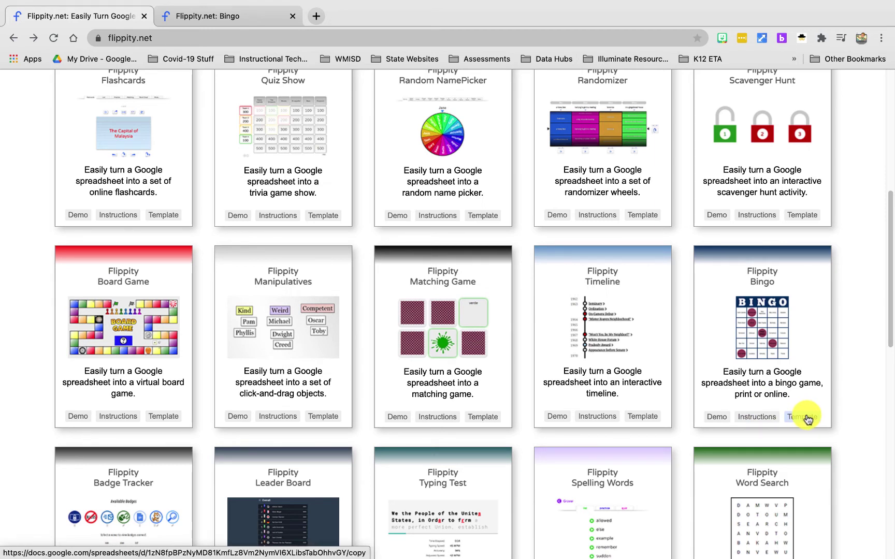
pyautogui.click(806, 417)
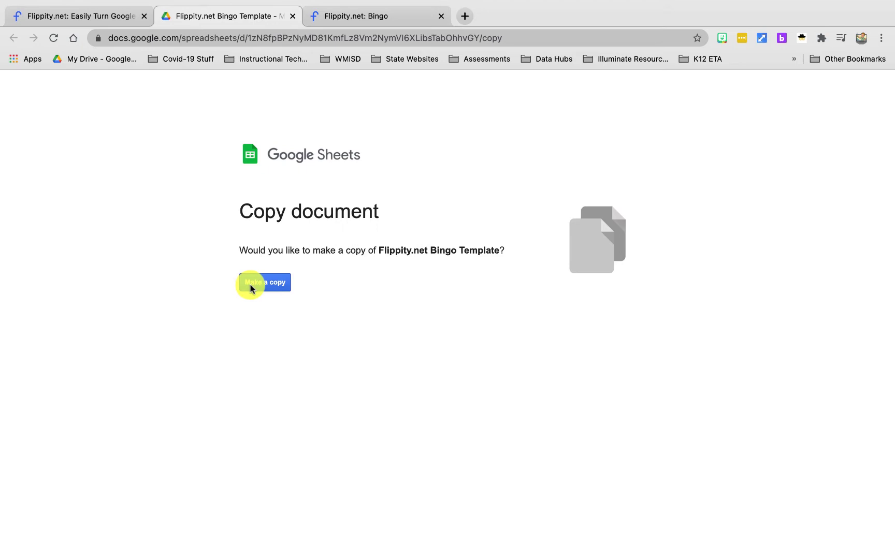
pyautogui.click(264, 283)
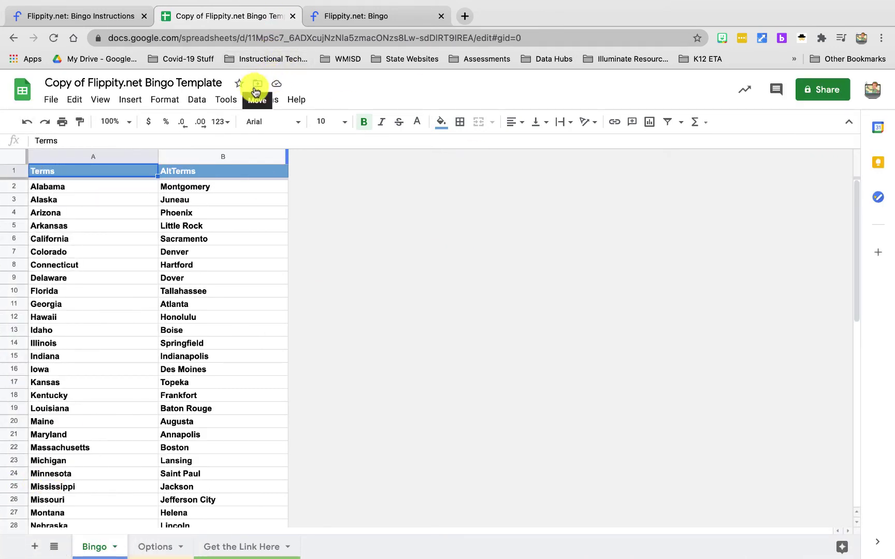
# - Retitle the copied spreadsheet 'Example Bingo Game' and bring up the move-to-folder dialog
pyautogui.click(181, 81)
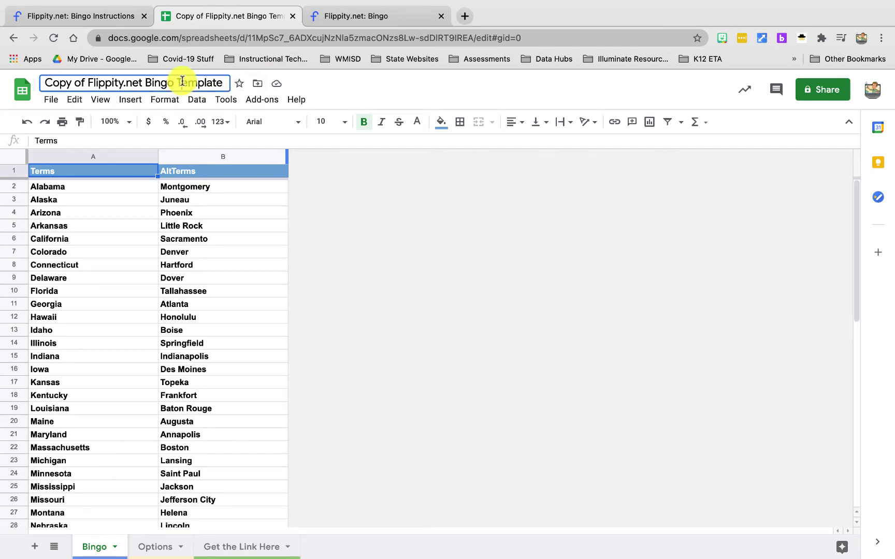
pyautogui.moveTo(221, 83); pyautogui.dragTo(39, 86)
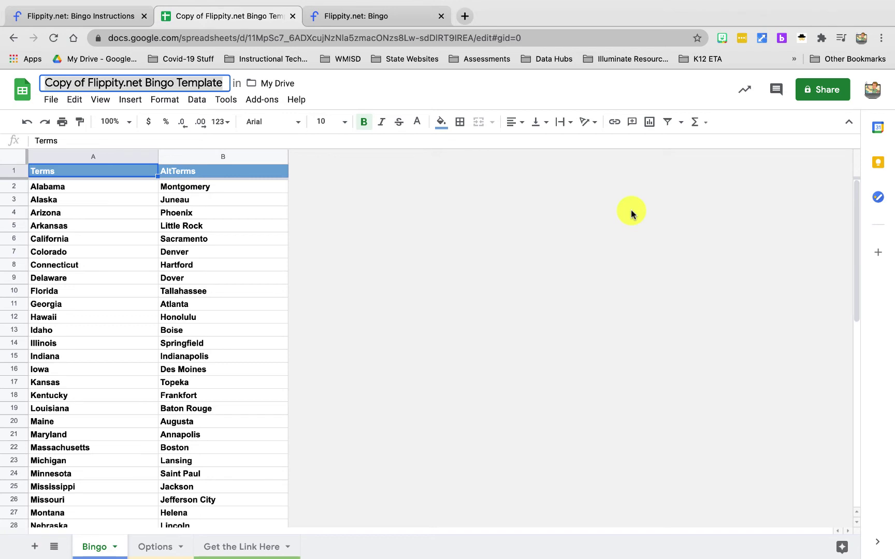
pyautogui.write('Example Bingo Game')
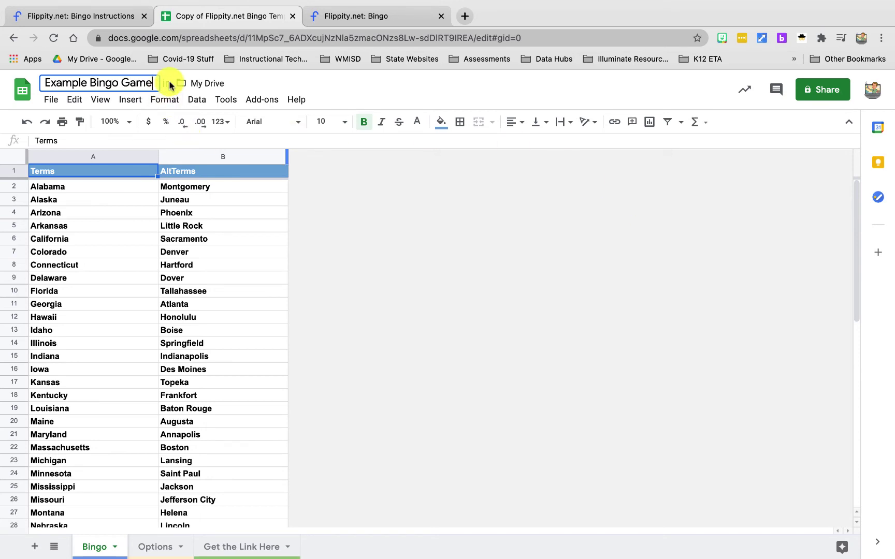
pyautogui.click(178, 83)
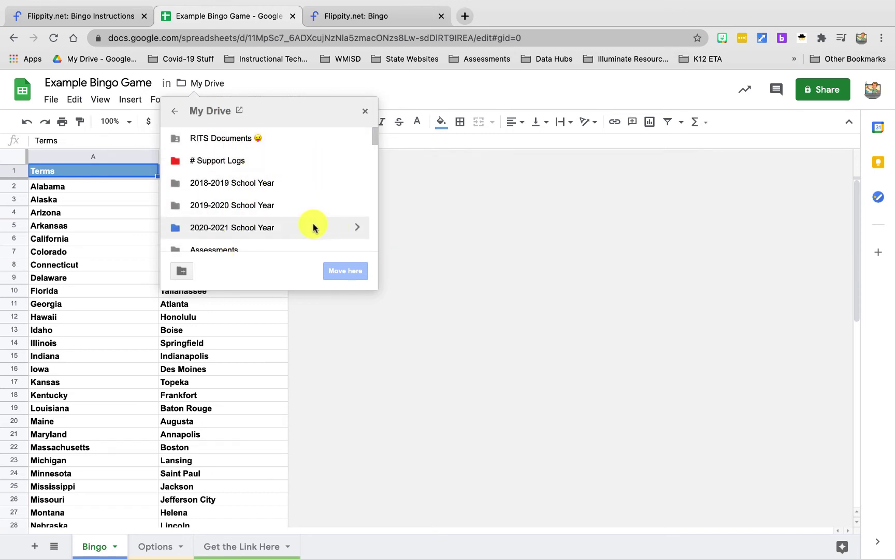
# - Move Example Bingo Game into the 2020-2021 School Year folder
pyautogui.click(360, 231)
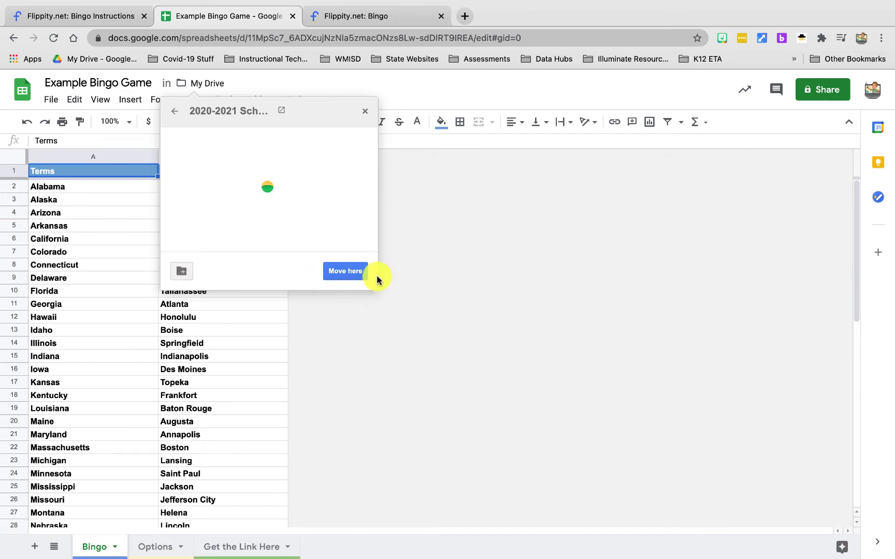
pyautogui.click(346, 272)
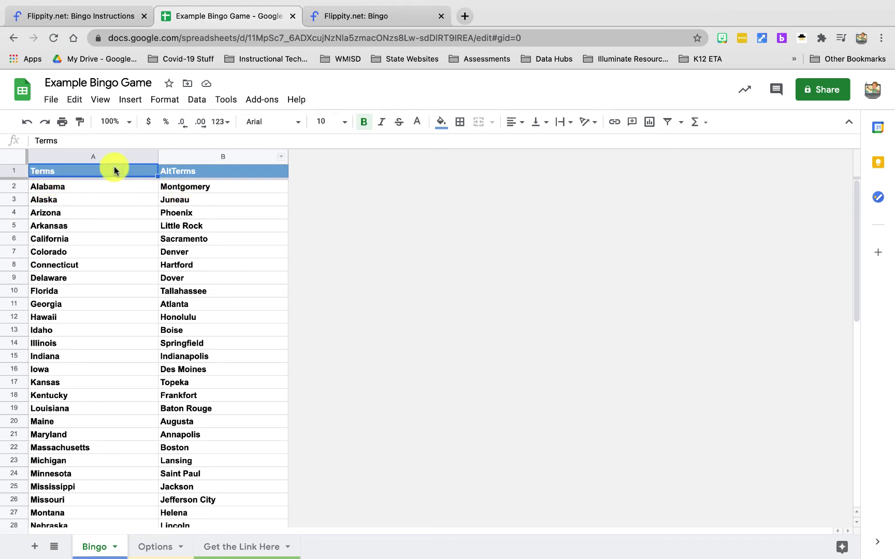
# - Clear the capitals from B2:B51 and the state names from A2:A51
pyautogui.moveTo(217, 186); pyautogui.dragTo(200, 550)
pyautogui.press('Delete')
pyautogui.scroll(10, 200, 406)
pyautogui.scroll(-5, 135, 466)
pyautogui.scroll(-3, 75, 518)
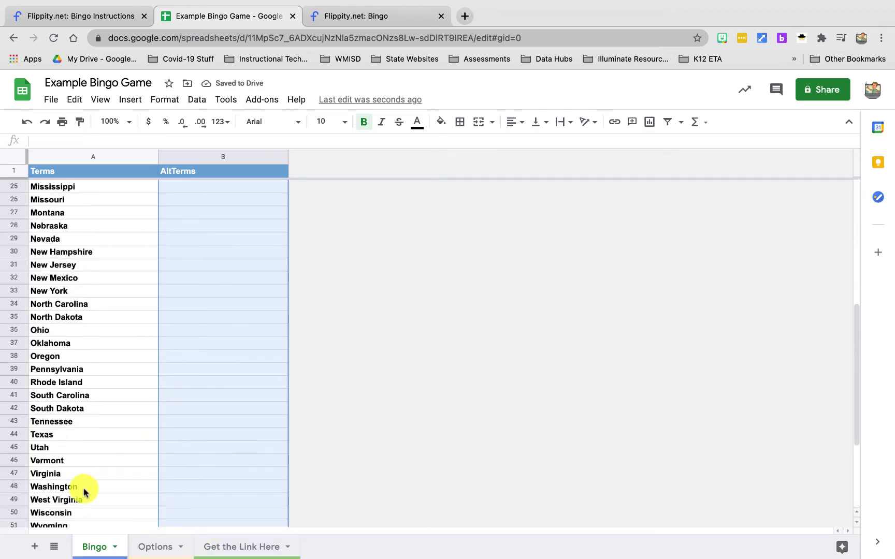
pyautogui.moveTo(74, 495); pyautogui.dragTo(101, 137)
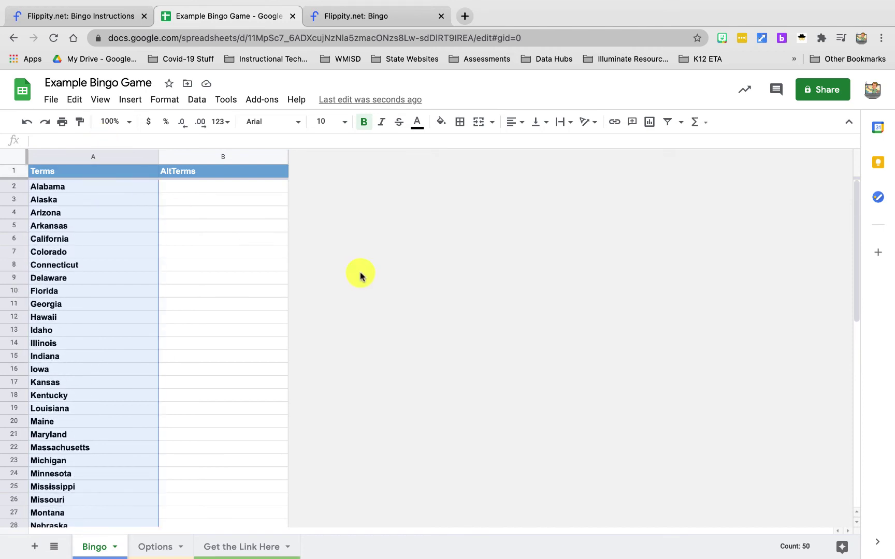
pyautogui.press('Delete')
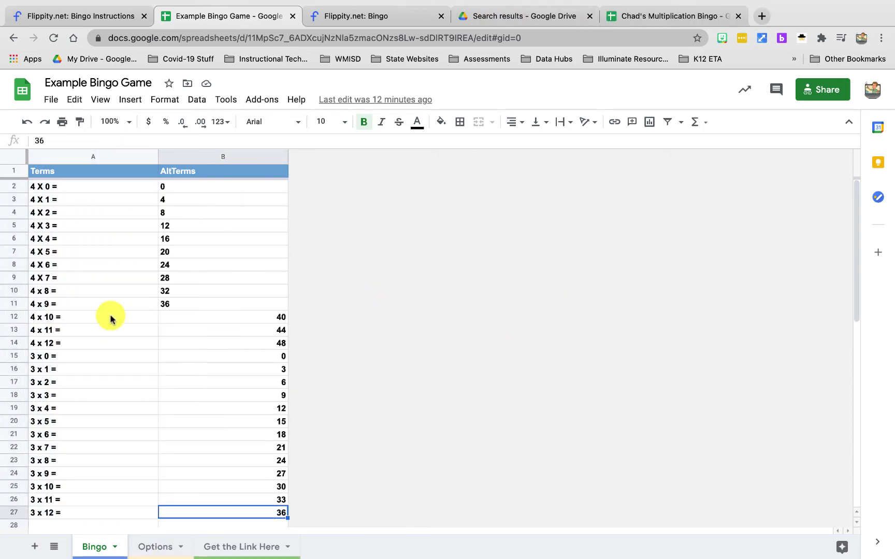
pyautogui.moveTo(101, 554)
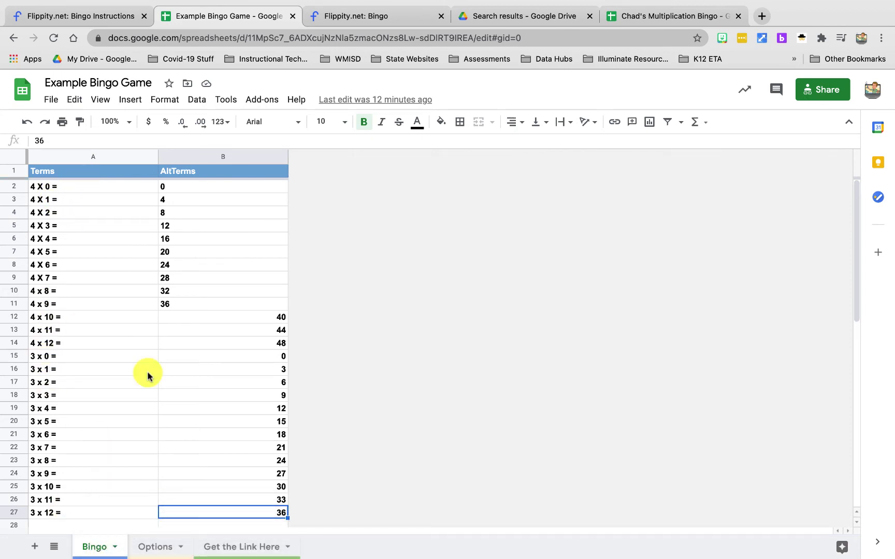
pyautogui.moveTo(200, 550)
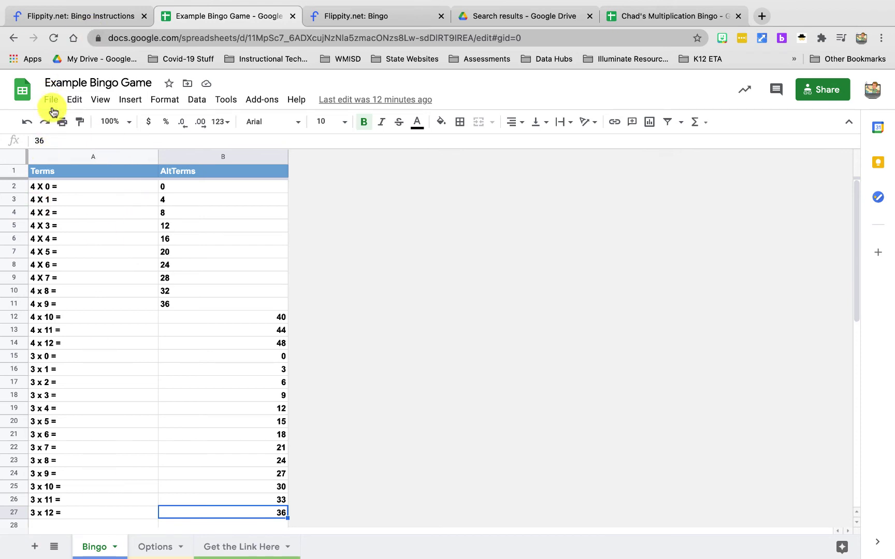
# - Publish the entire spreadsheet to the web as a web page
pyautogui.click(53, 99)
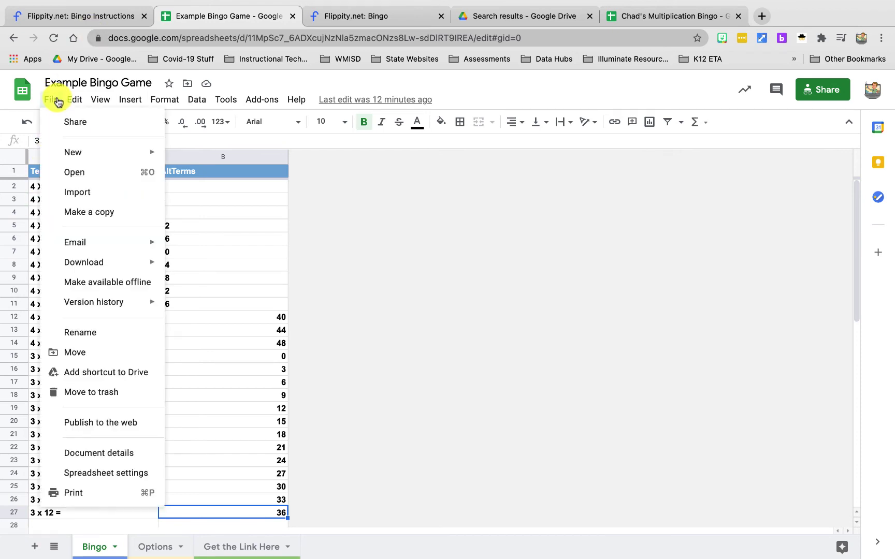
pyautogui.click(120, 423)
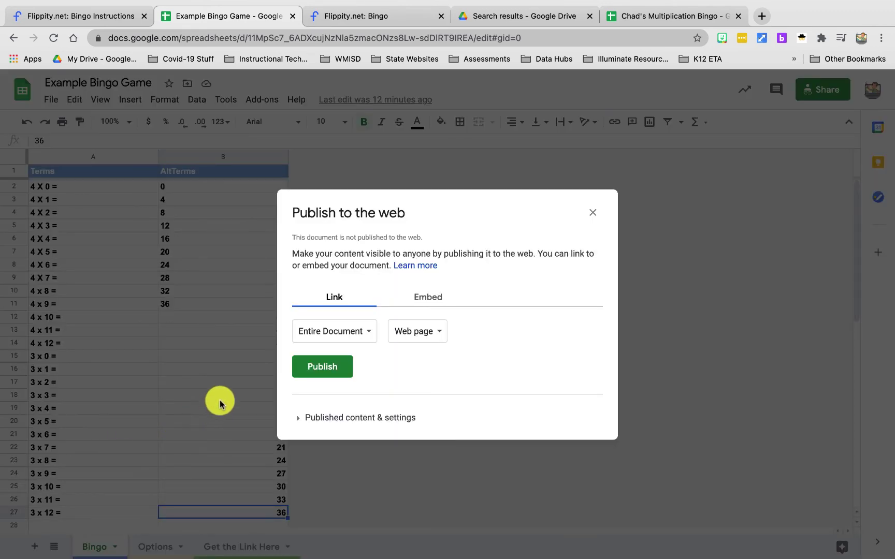
pyautogui.click(327, 371)
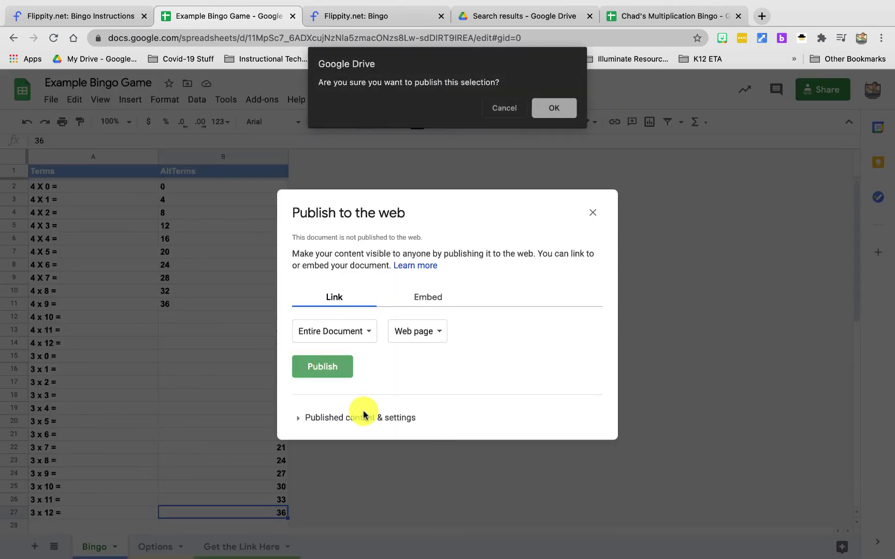
pyautogui.click(553, 109)
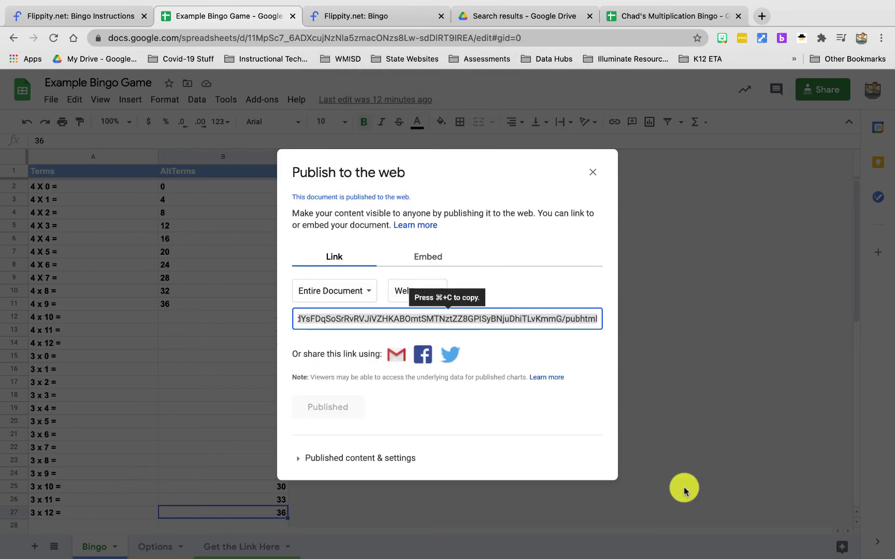
pyautogui.click(594, 172)
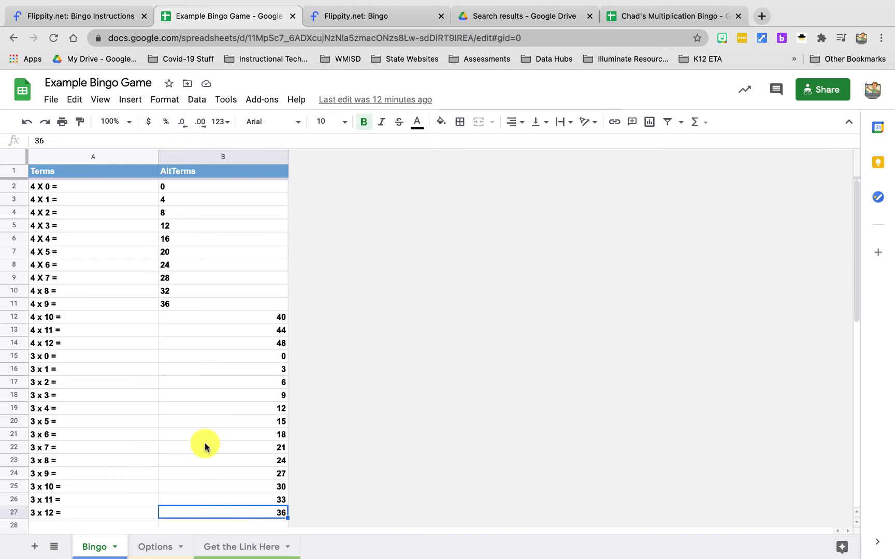
# - Open the Flippity game link from cell A2 of the Get the Link Here sheet
pyautogui.click(244, 548)
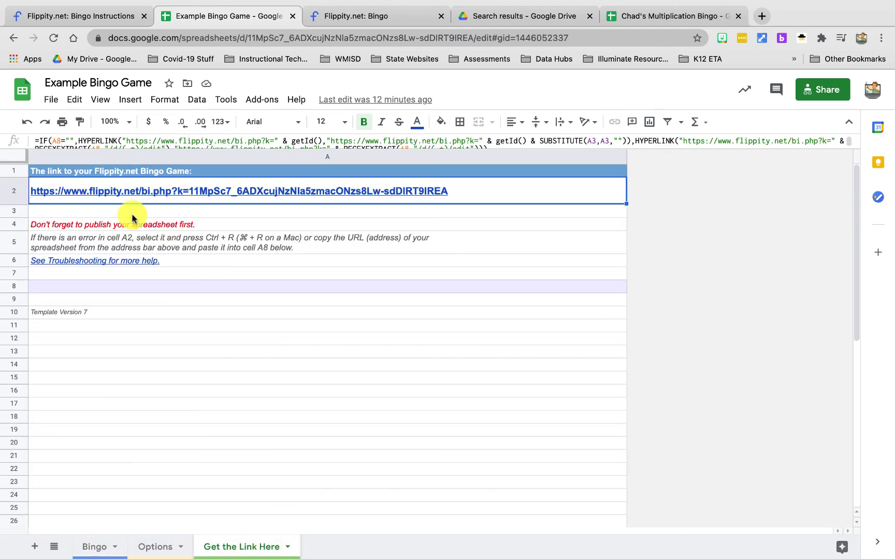
pyautogui.click(262, 191)
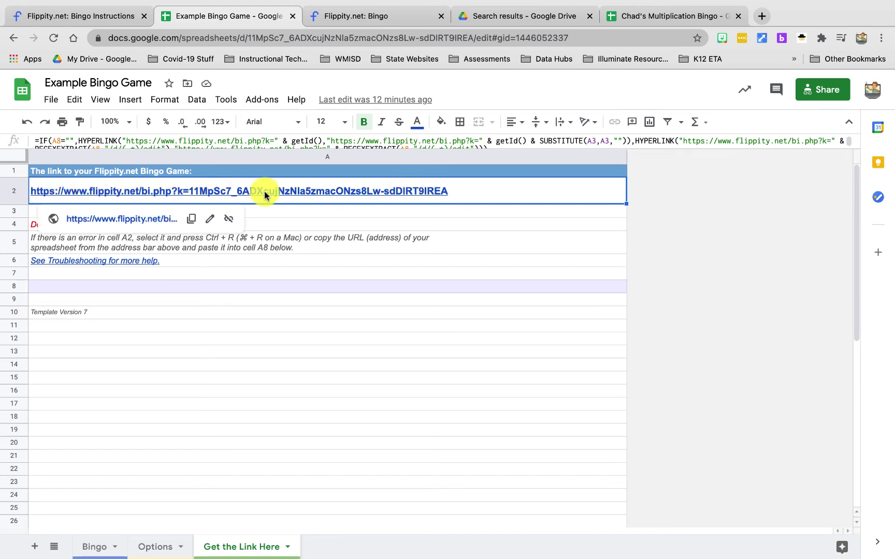
pyautogui.click(127, 224)
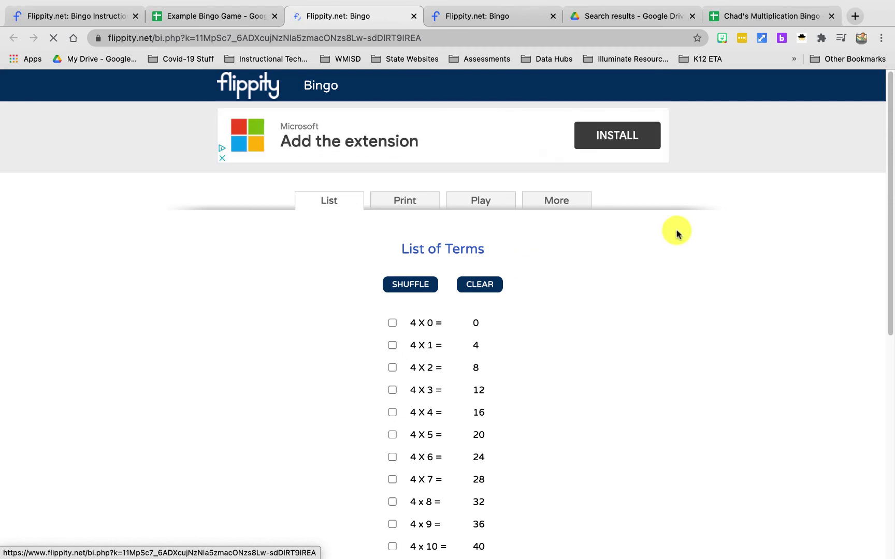
pyautogui.scroll(-2, 596, 332)
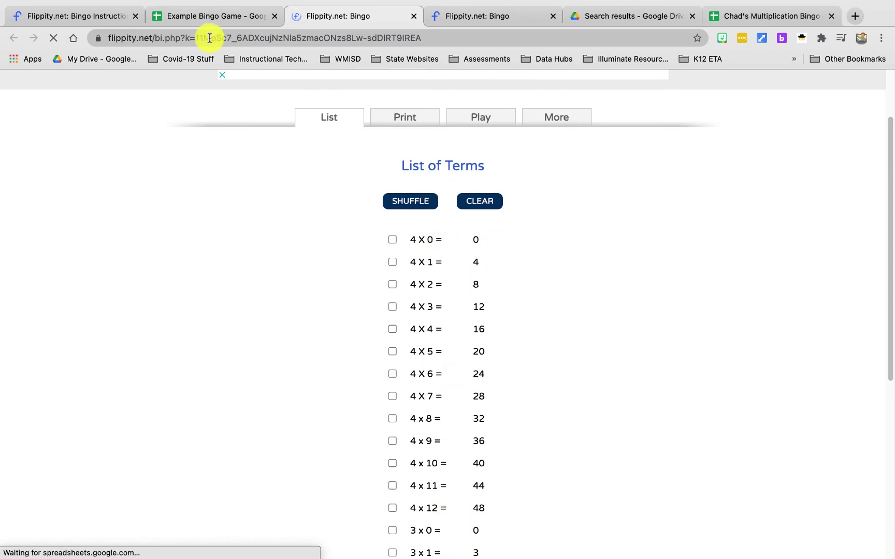
pyautogui.click(225, 16)
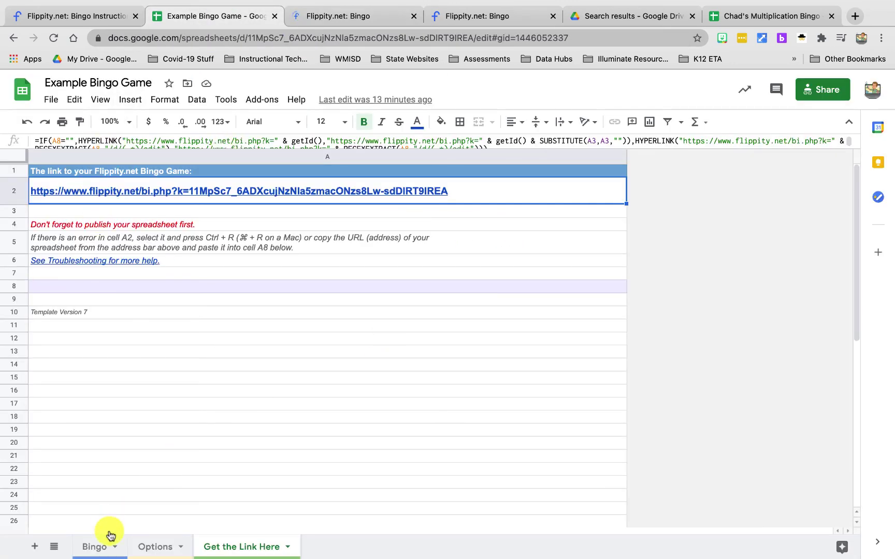
pyautogui.click(98, 546)
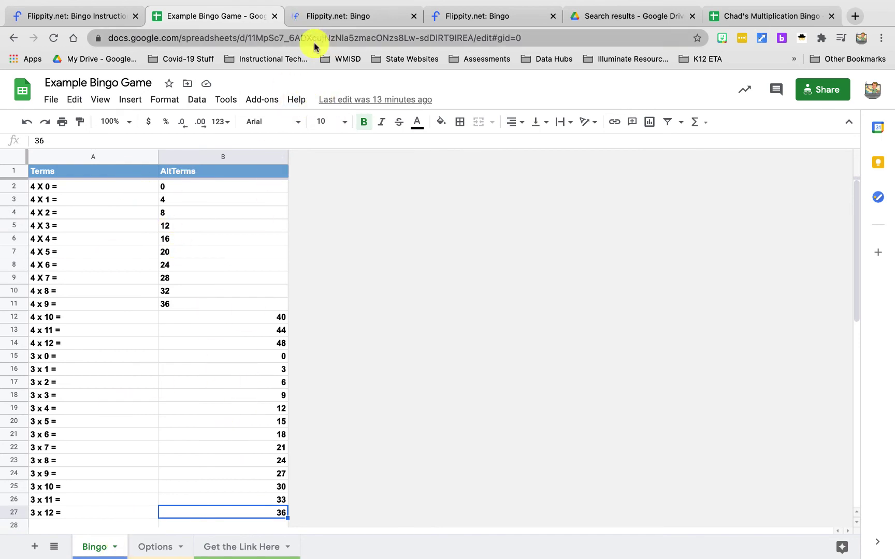
pyautogui.click(343, 18)
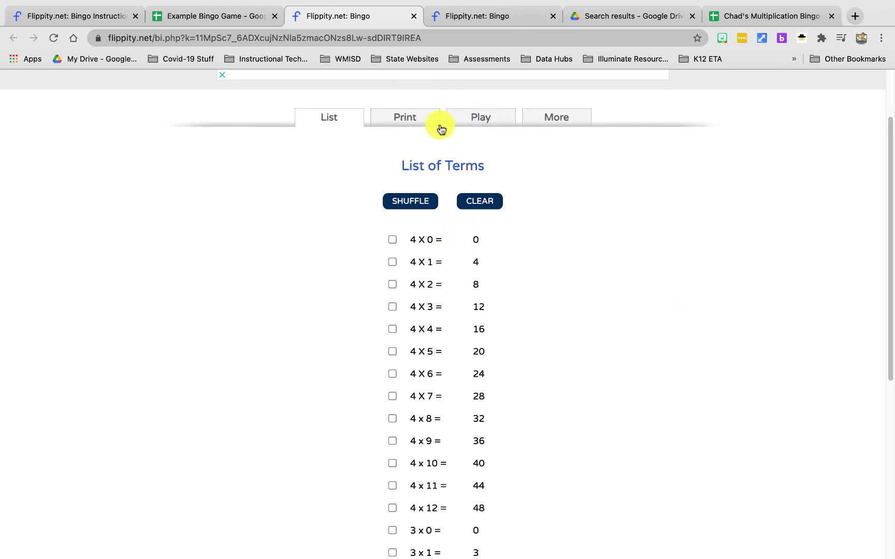
# - Show the Print, then Play Online options, select the player link, and start a new tab
pyautogui.click(409, 121)
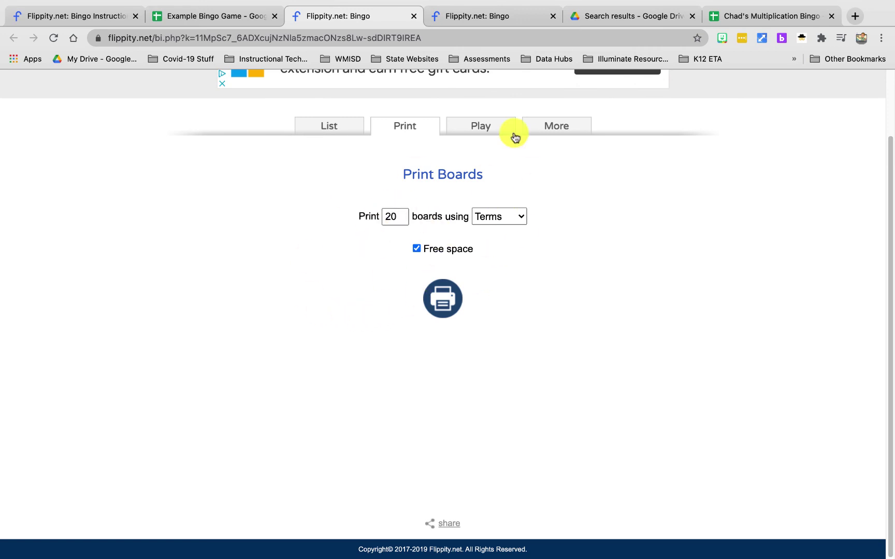
pyautogui.click(491, 127)
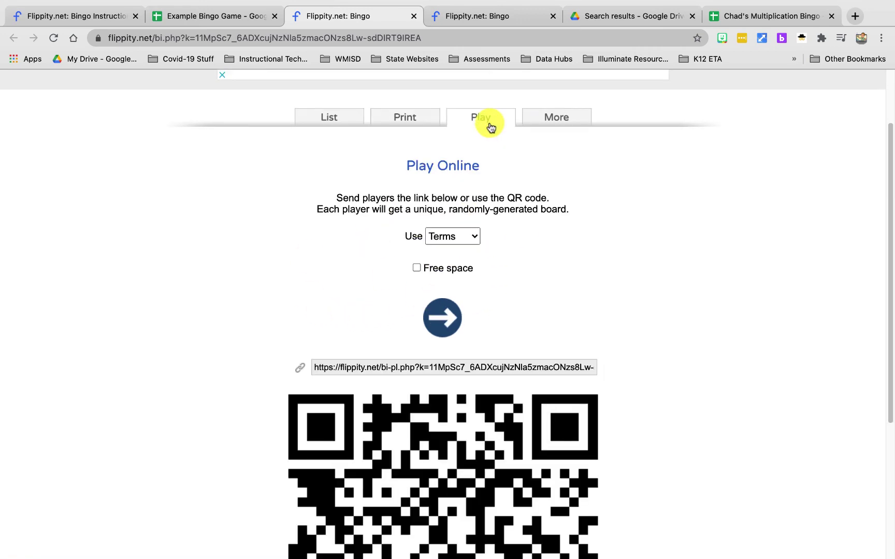
pyautogui.scroll(-5, 639, 292)
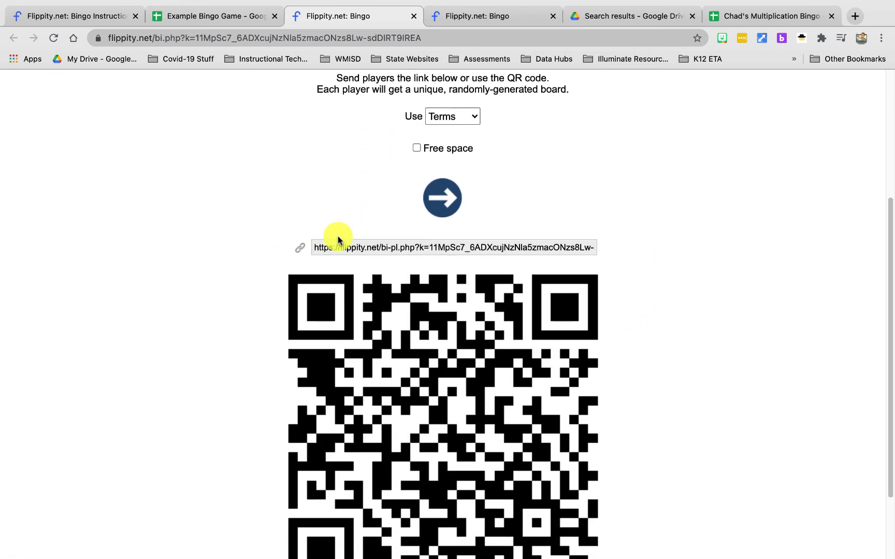
pyautogui.scroll(-3, 159, 338)
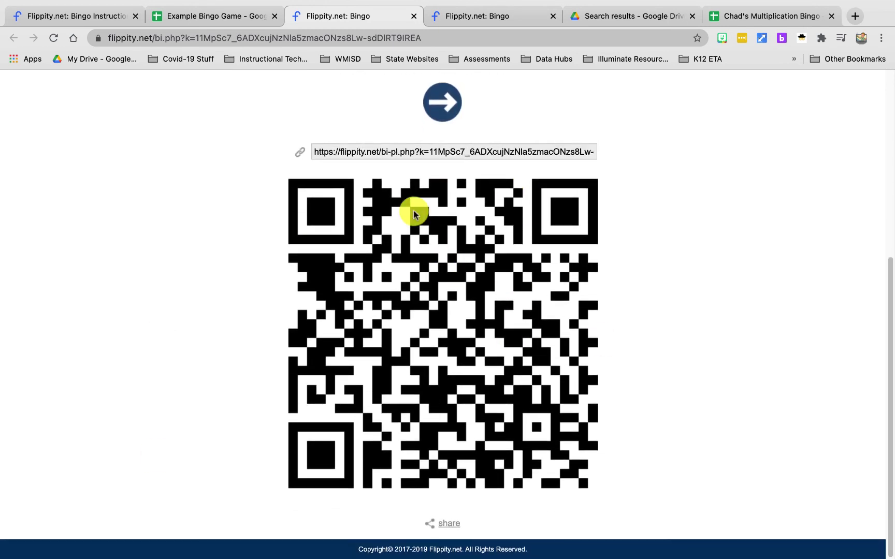
pyautogui.click(397, 152)
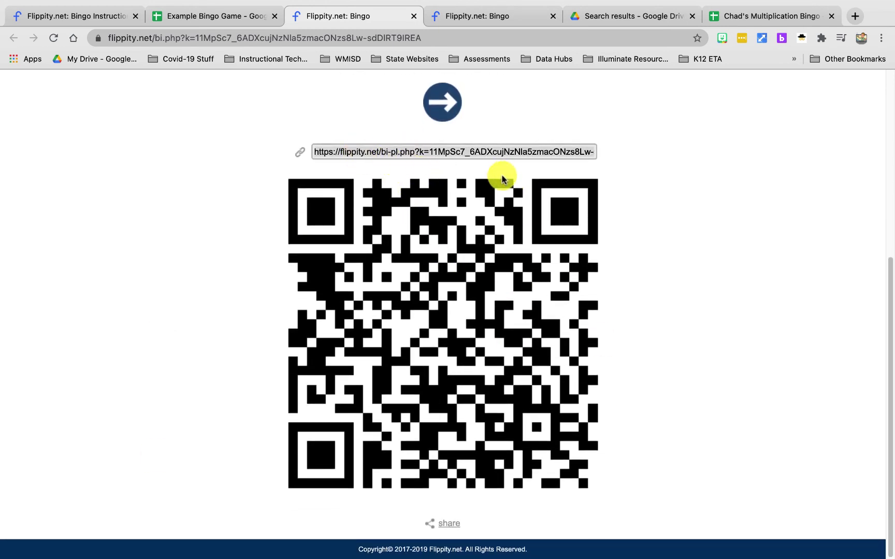
pyautogui.click(854, 16)
# - Load the player link in the new tab and reshuffle the multiplication board with NEW BOARD
pyautogui.click(234, 39)
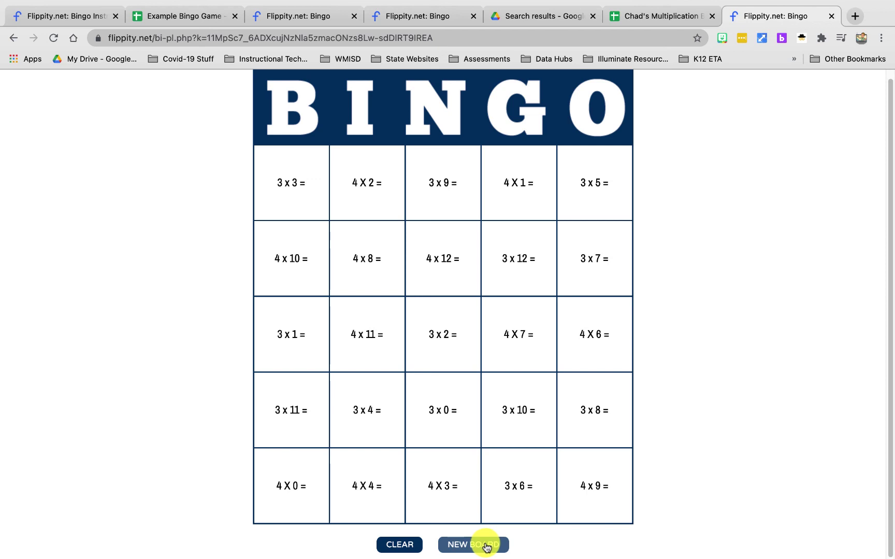
pyautogui.click(486, 547)
pyautogui.tripleClick(486, 547)
pyautogui.click(485, 547)
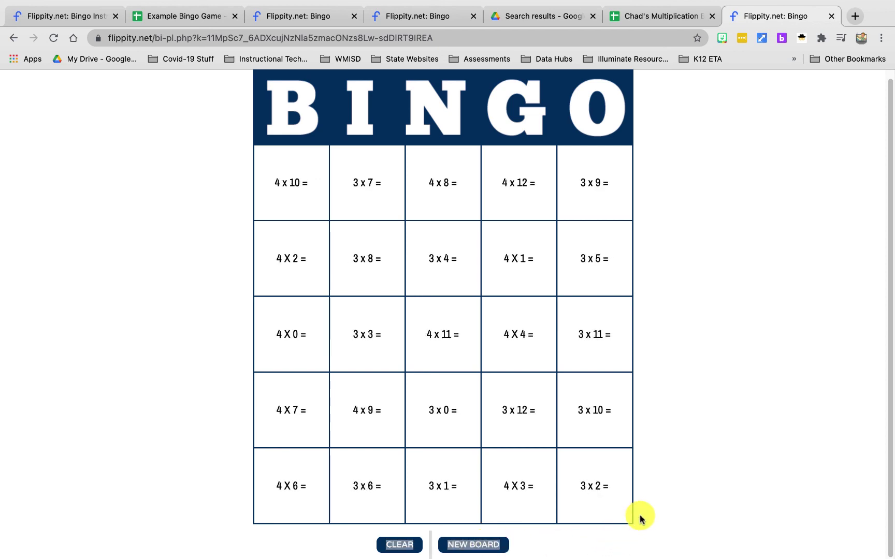
pyautogui.click(579, 542)
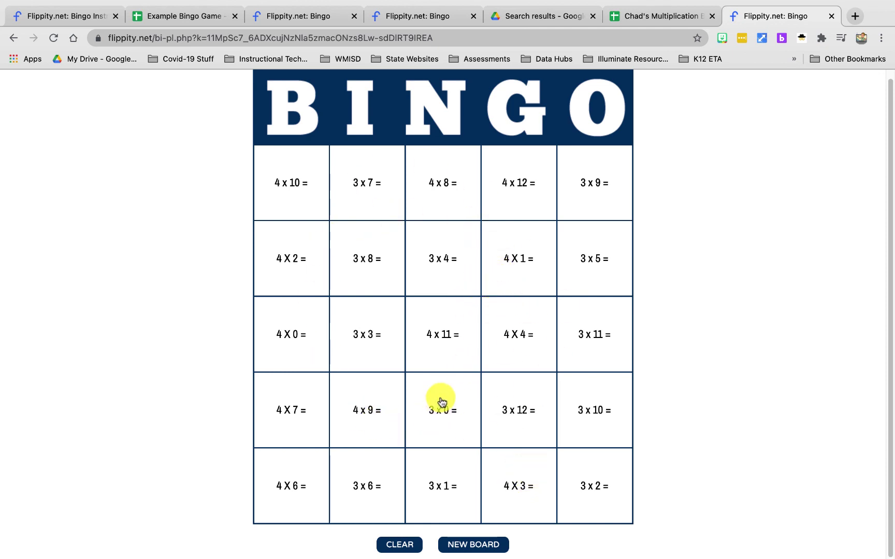
pyautogui.click(476, 545)
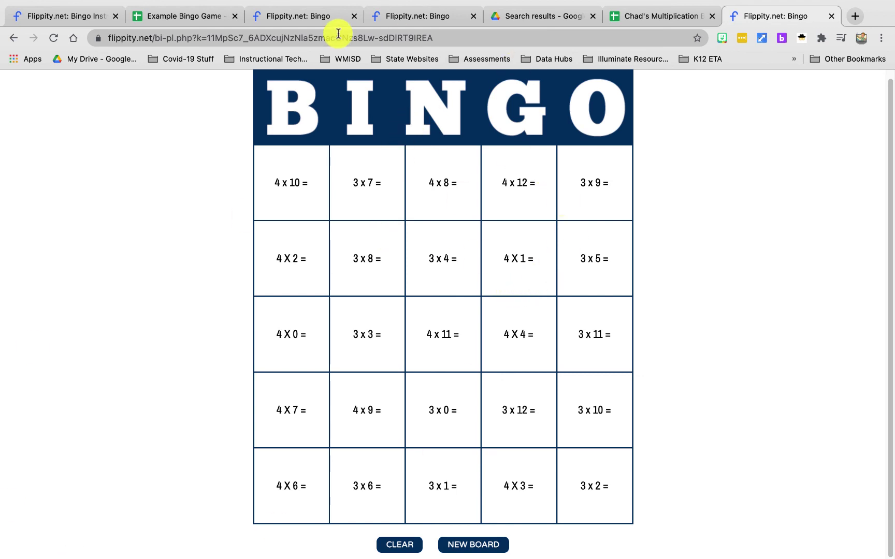
# - Check the Play Online page, then show flippity.net in the first tab, scrolled to the Bingo and Word Search templates
pyautogui.click(397, 16)
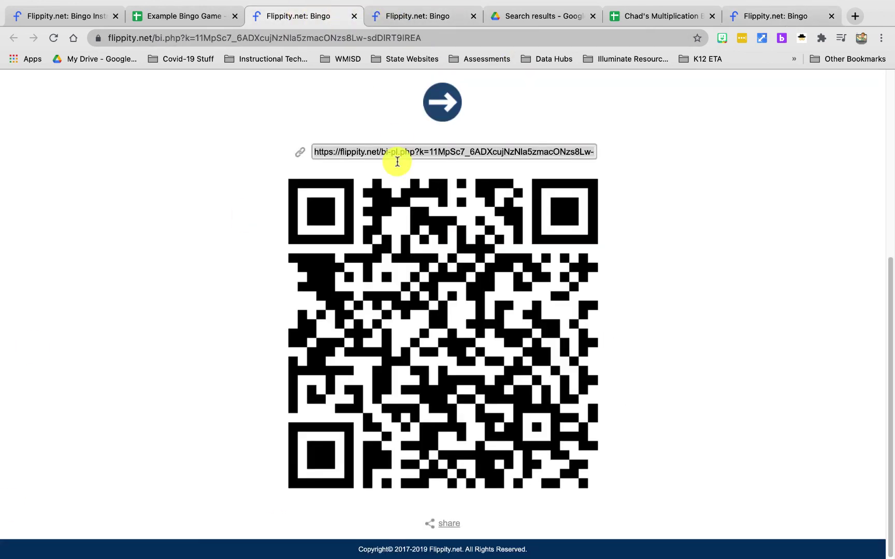
pyautogui.scroll(6, 292, 210)
pyautogui.click(60, 13)
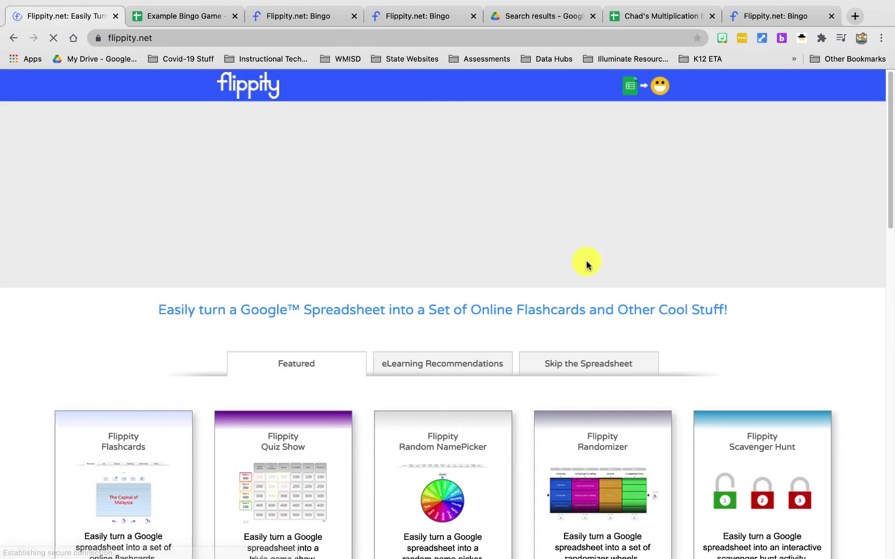
pyautogui.scroll(-5, 620, 414)
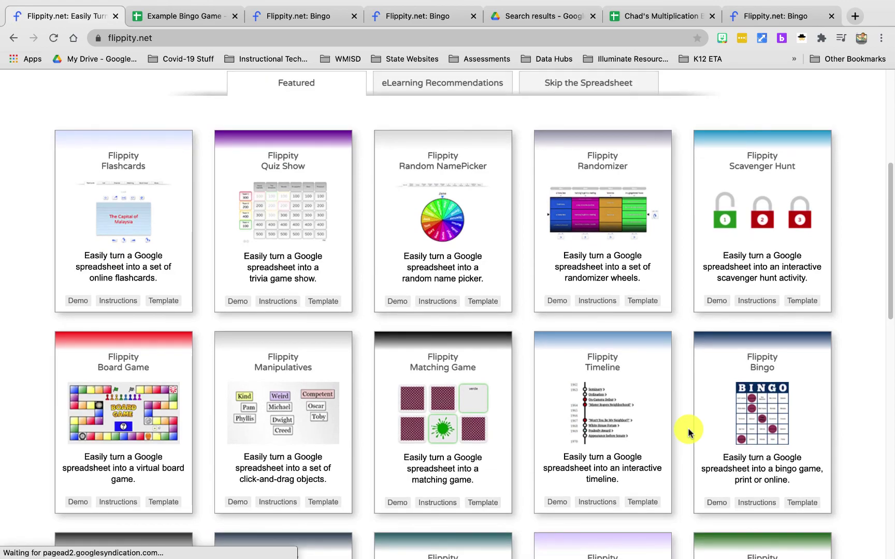
pyautogui.scroll(-4, 715, 430)
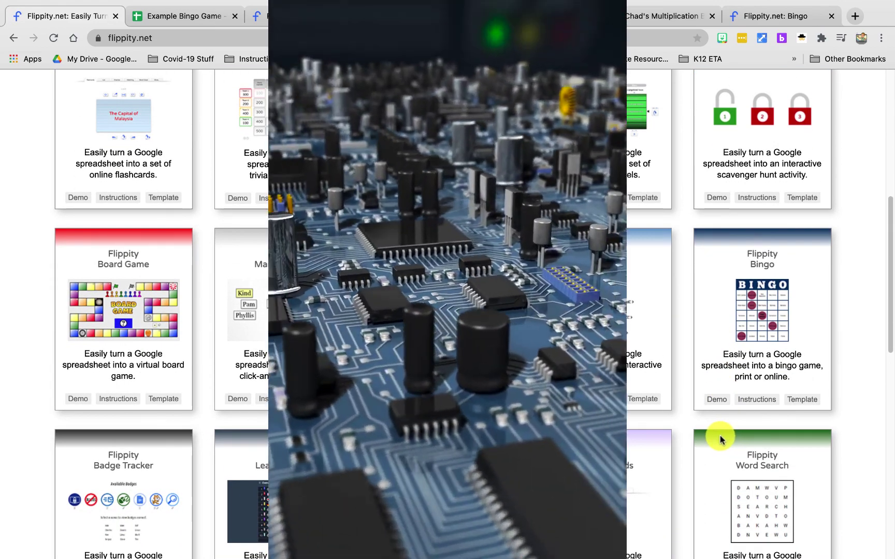